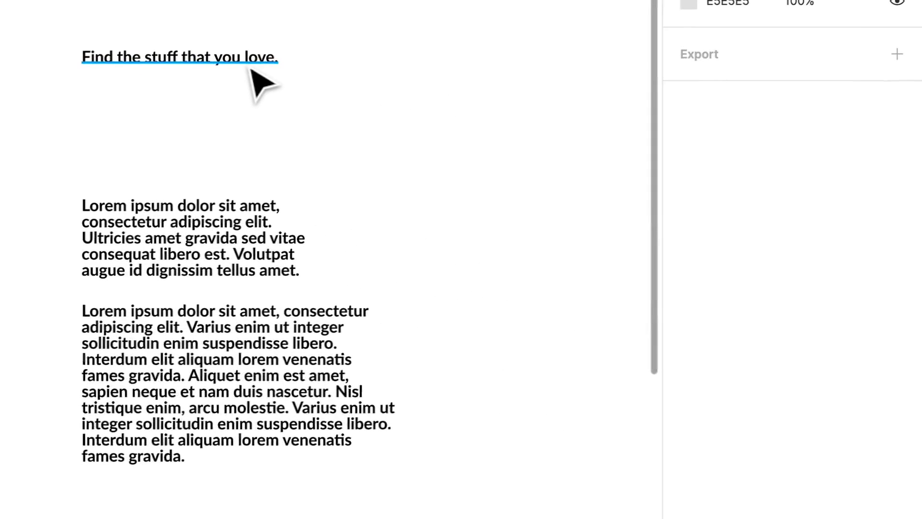
Set the heading to font size 36, keeping it Bold.
{"action": "left_click", "coordinate": [530, 109]}
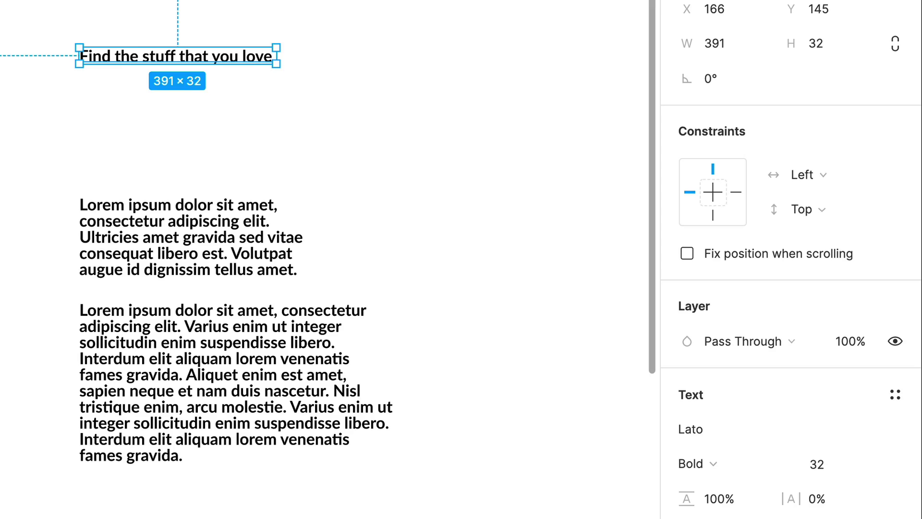
{"action": "left_click", "coordinate": [833, 467]}
{"action": "type", "text": "36"}
{"action": "key", "text": "Return"}
{"action": "left_click", "coordinate": [721, 462]}
{"action": "left_click", "coordinate": [721, 461]}
Move the first paragraph just under the heading and set its font size to 20.
{"action": "left_click_drag", "start_coordinate": [230, 267], "coordinate": [220, 147]}
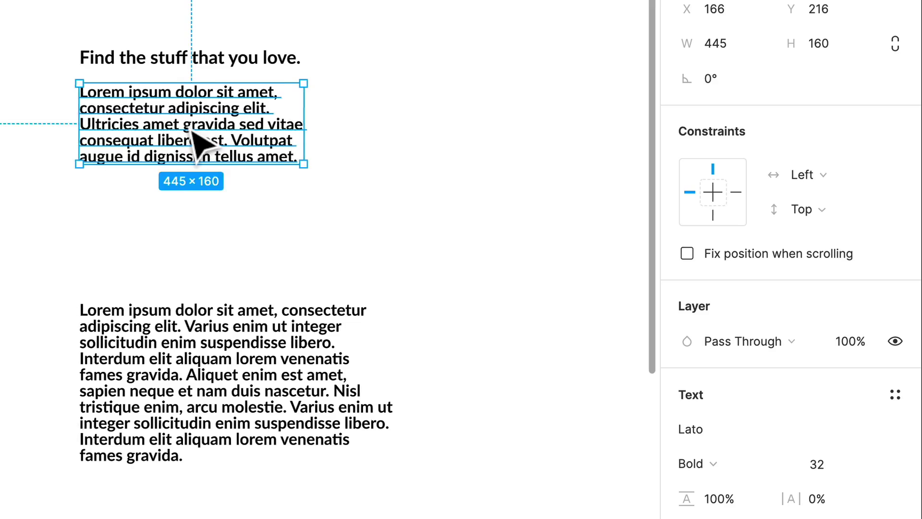
{"action": "scroll", "coordinate": [220, 146], "scroll_direction": "up", "scroll_amount": 5}
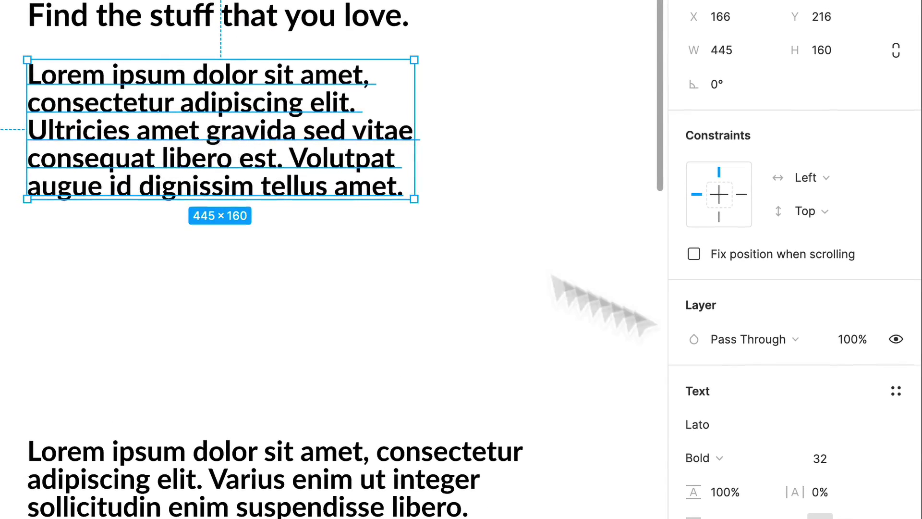
{"action": "left_click", "coordinate": [834, 461]}
{"action": "type", "text": "16"}
{"action": "key", "text": "Return"}
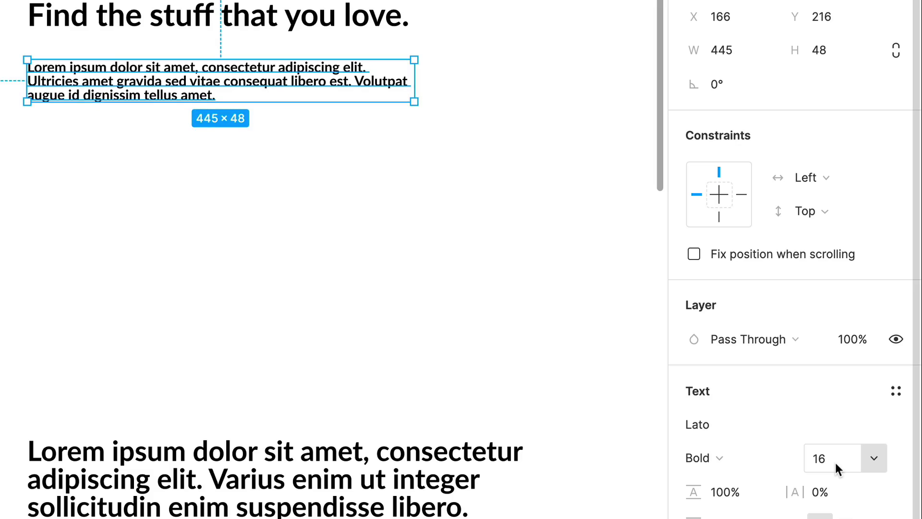
{"action": "left_click", "coordinate": [828, 457]}
{"action": "type", "text": "20"}
{"action": "key", "text": "Return"}
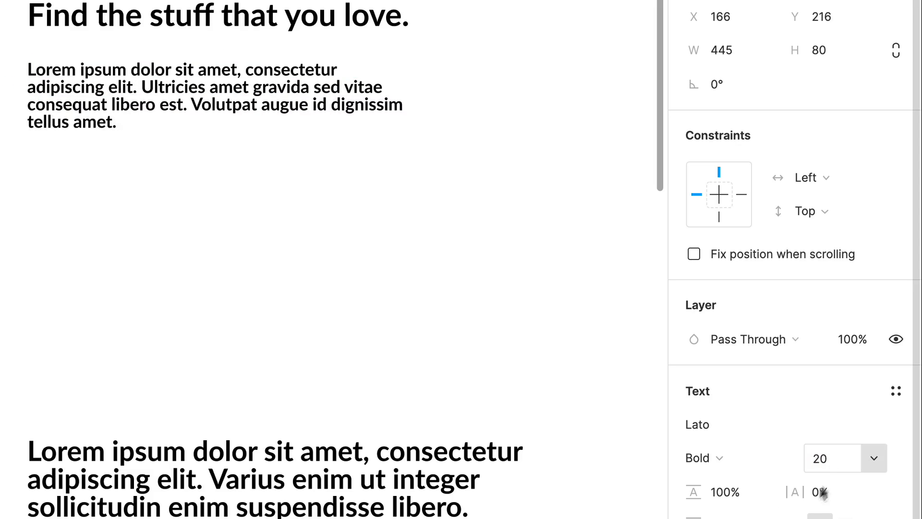
Give the first paragraph a 24 px line height.
{"action": "left_click", "coordinate": [742, 494]}
{"action": "type", "text": "1"}
{"action": "type", "text": "15"}
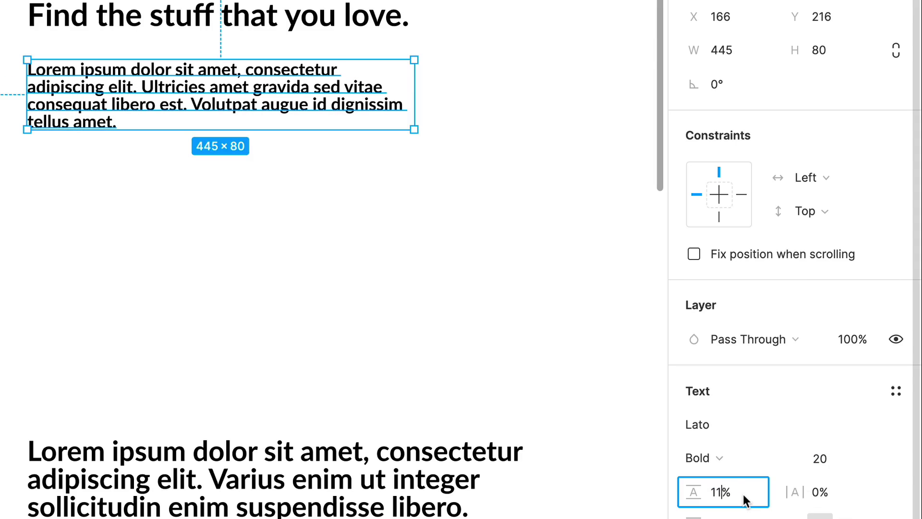
{"action": "key", "text": "Return"}
{"action": "left_click", "coordinate": [743, 500]}
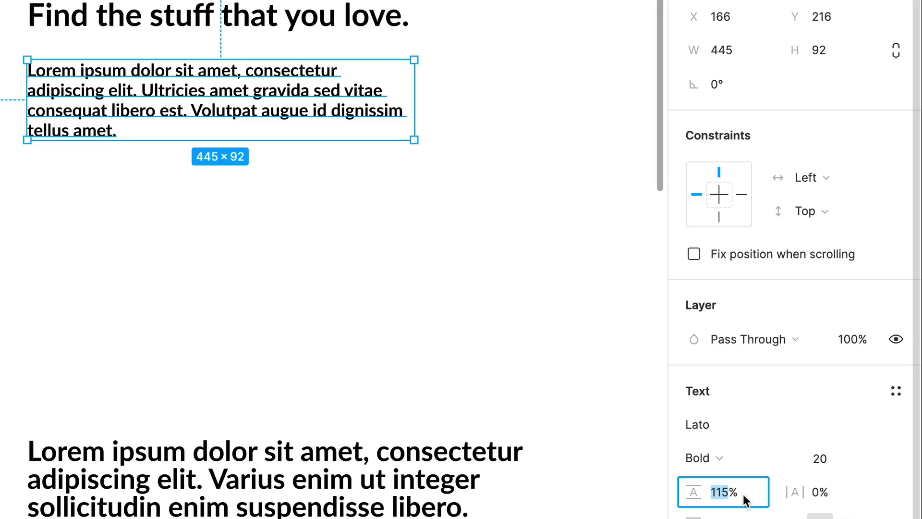
{"action": "type", "text": "24"}
{"action": "key", "text": "Return"}
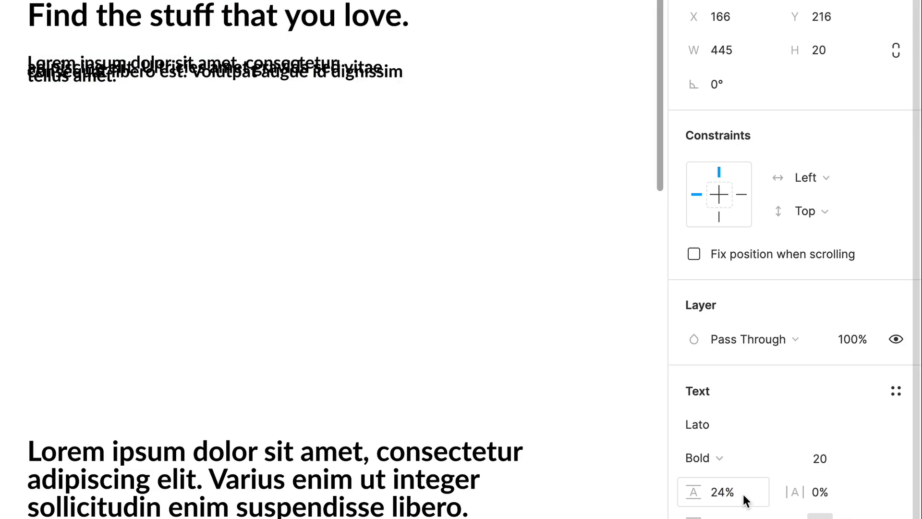
{"action": "left_click", "coordinate": [744, 499]}
{"action": "left_click", "coordinate": [744, 499]}
{"action": "key", "text": "BackSpace"}
{"action": "type", "text": "px"}
{"action": "key", "text": "Return"}
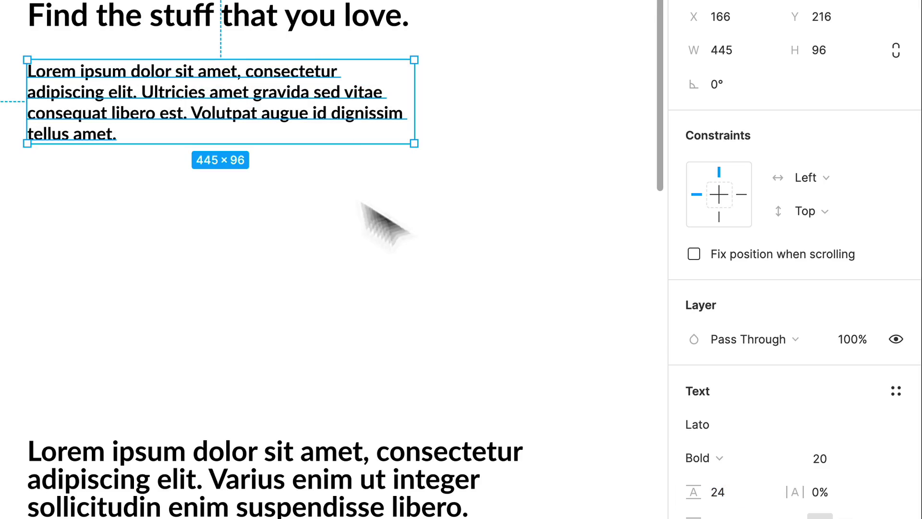
Make the first paragraph Medium weight and move the long paragraph up the page.
{"action": "left_click", "coordinate": [737, 462]}
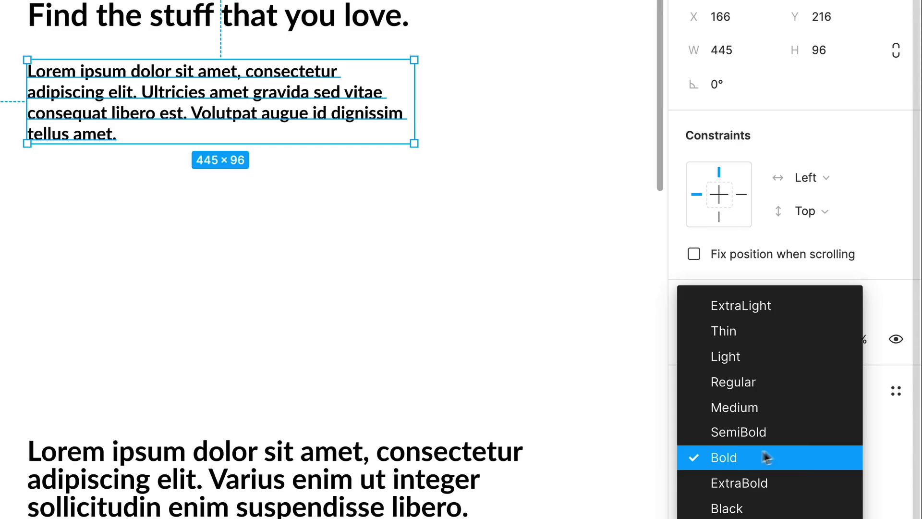
{"action": "left_click", "coordinate": [756, 408]}
{"action": "left_click", "coordinate": [552, 262]}
{"action": "left_click_drag", "start_coordinate": [413, 452], "coordinate": [379, 264]}
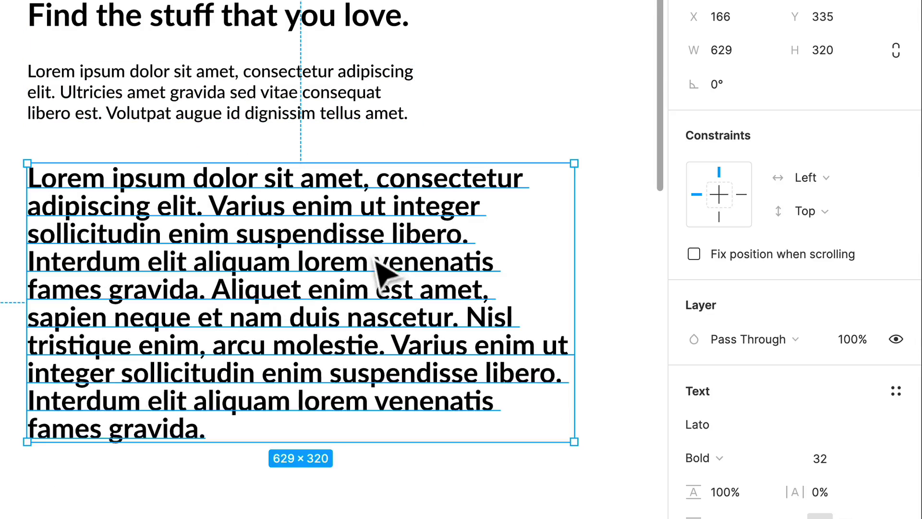
Set the long paragraph to size 16, 20 px line height and Regular weight.
{"action": "left_click", "coordinate": [823, 459]}
{"action": "type", "text": "16"}
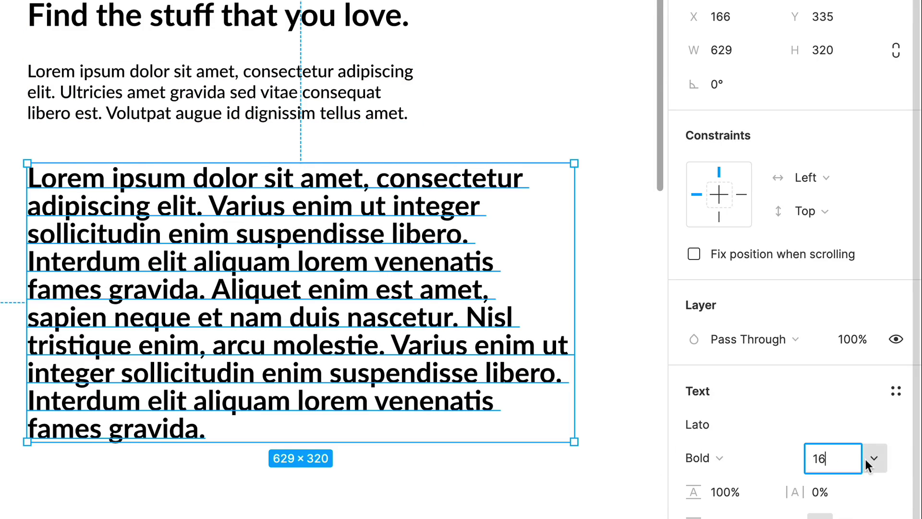
{"action": "key", "text": "Return"}
{"action": "left_click", "coordinate": [740, 486]}
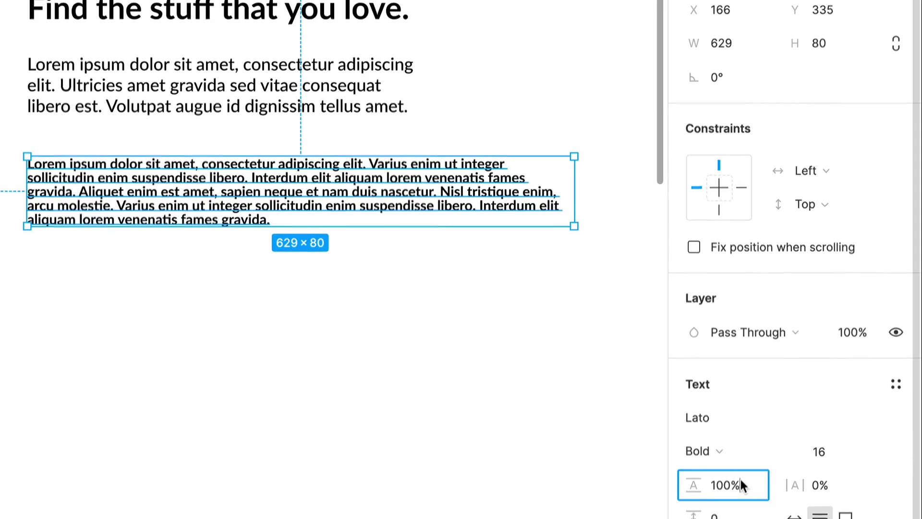
{"action": "double_click", "coordinate": [740, 481]}
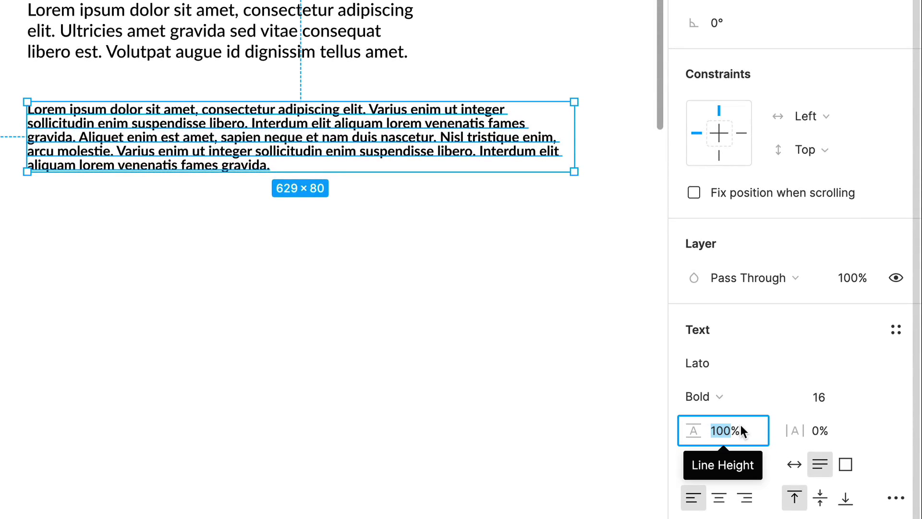
{"action": "type", "text": "2"}
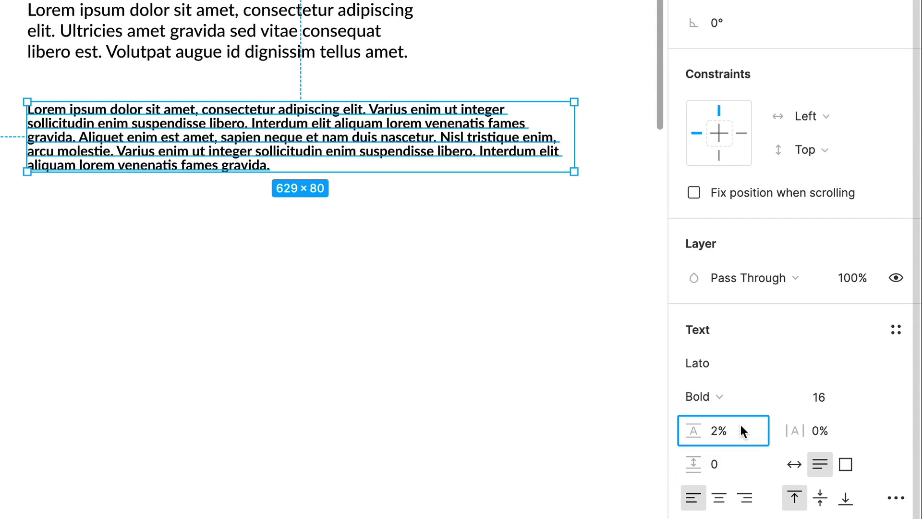
{"action": "type", "text": "0px"}
{"action": "key", "text": "Return"}
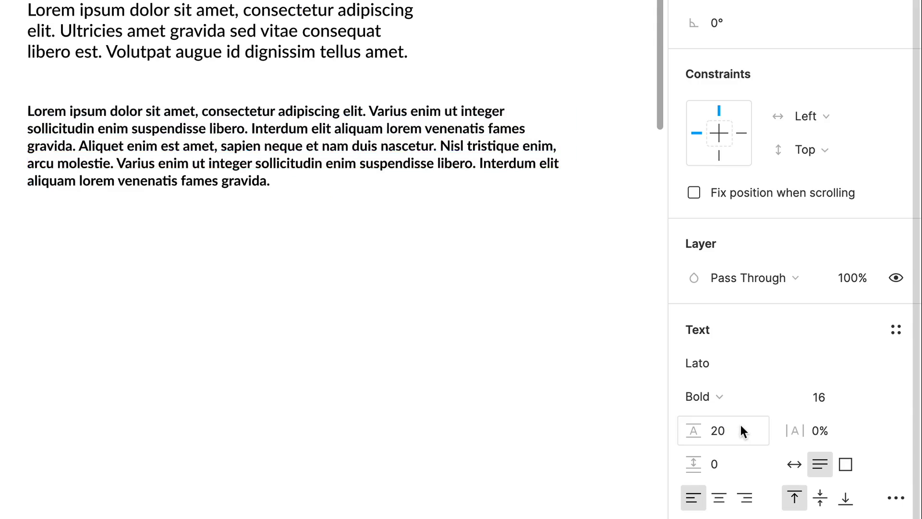
{"action": "left_click", "coordinate": [740, 395]}
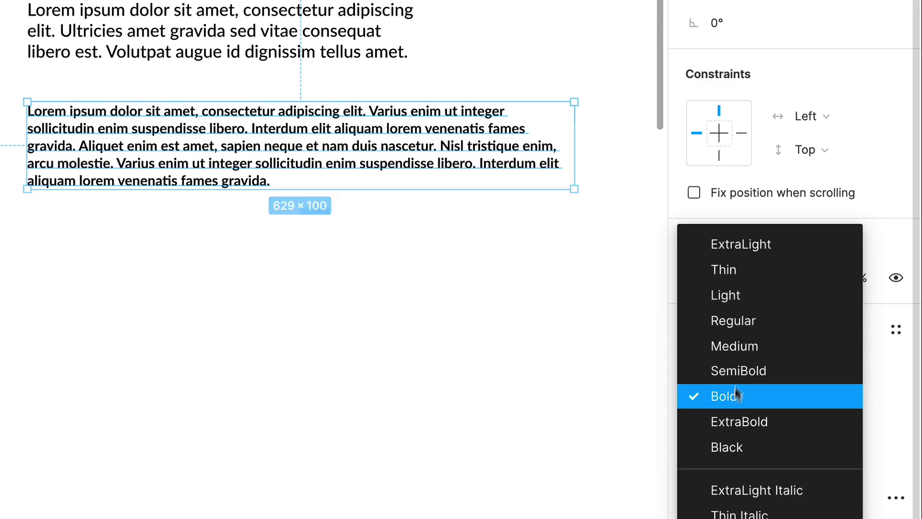
{"action": "left_click", "coordinate": [747, 320]}
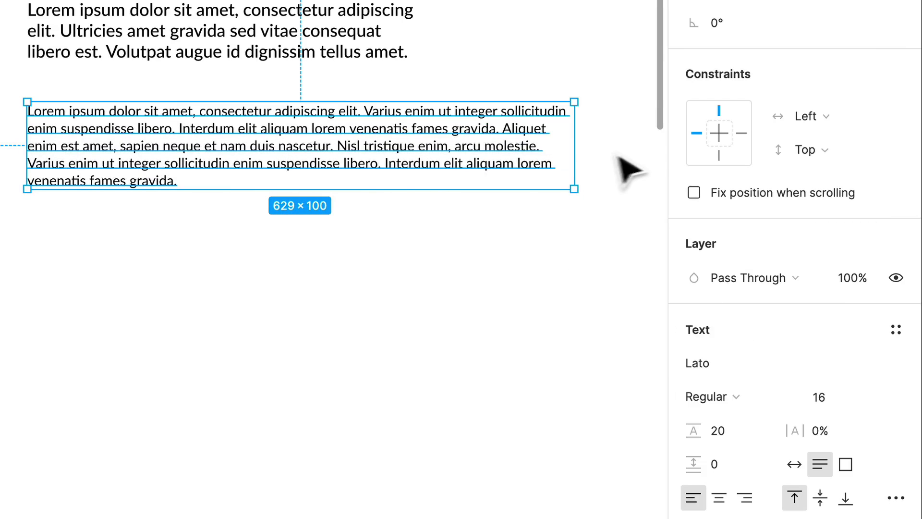
Narrow the long paragraph to about 449 wide and place it 35 px below the first.
{"action": "left_click_drag", "start_coordinate": [594, 168], "coordinate": [436, 169]}
{"action": "left_click", "coordinate": [523, 178]}
{"action": "left_click_drag", "start_coordinate": [240, 185], "coordinate": [238, 174]}
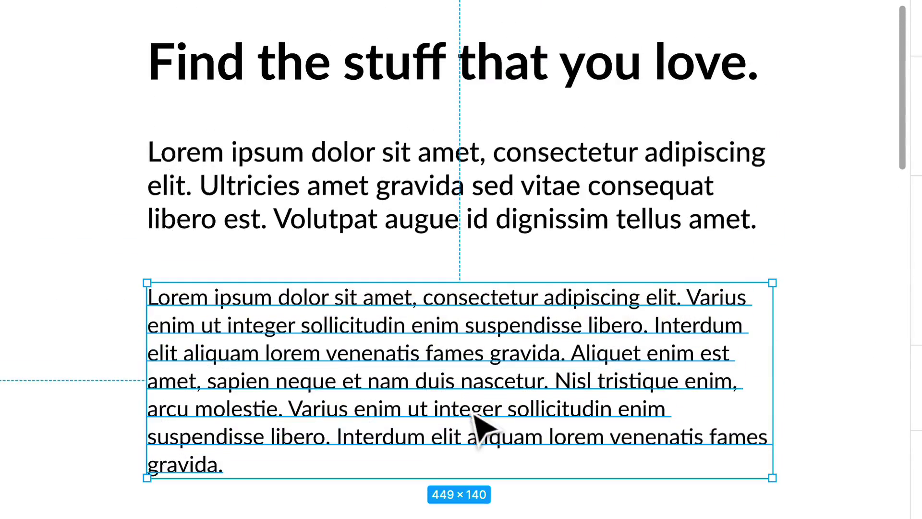
{"action": "left_click", "coordinate": [480, 357]}
{"action": "left_click", "coordinate": [462, 371]}
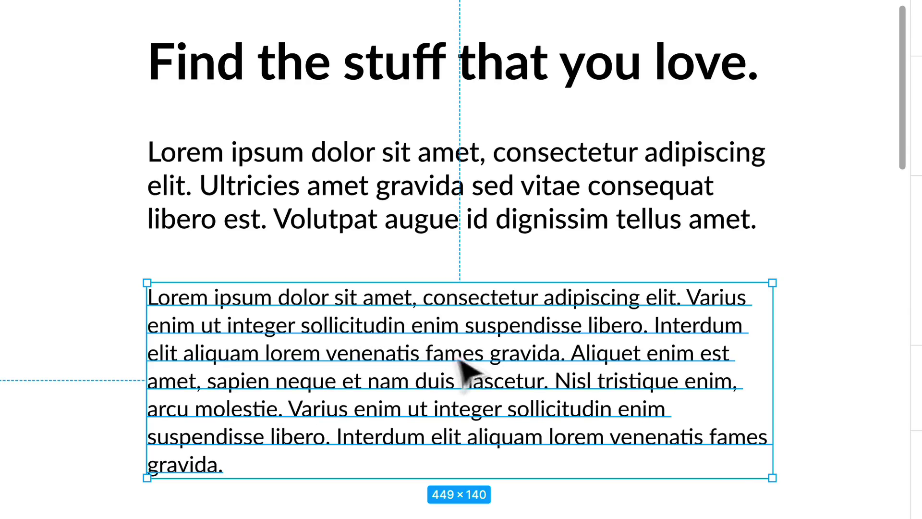
{"action": "key", "text": "Escape"}
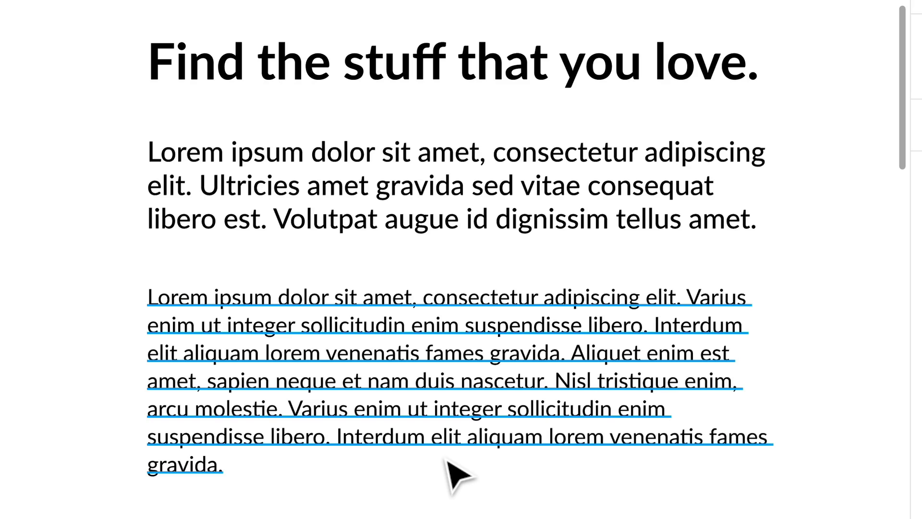
{"action": "left_click", "coordinate": [465, 411]}
{"action": "key", "text": "Escape"}
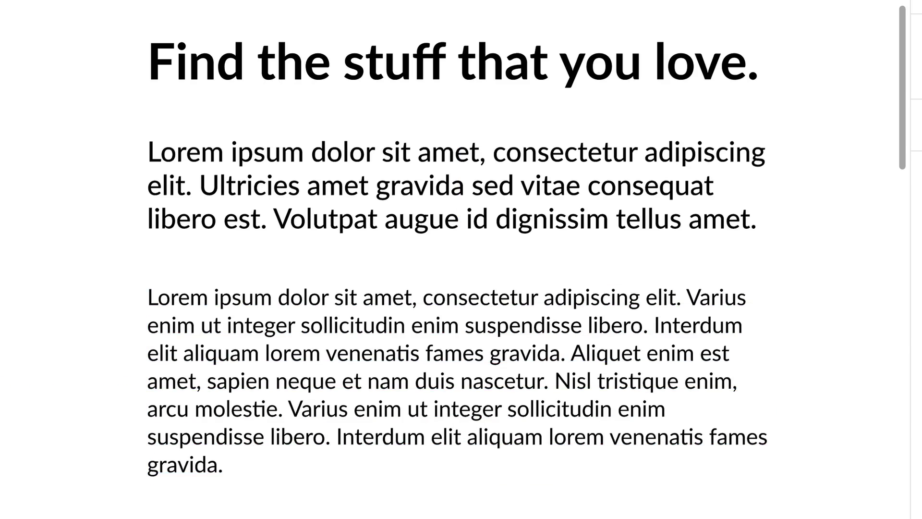
{"action": "key", "text": "ctrl+minus"}
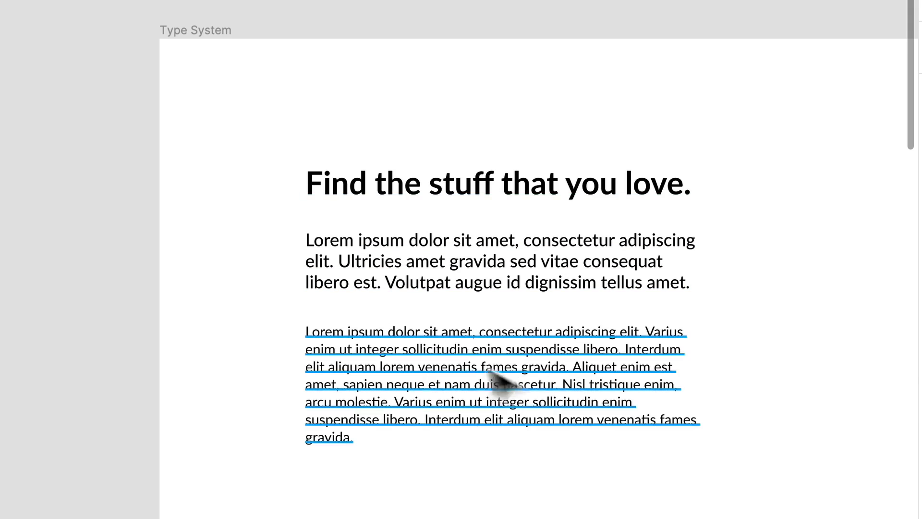
Drag the bold heading up and to the right, away from the two Lorem ipsum paragraphs.
{"action": "scroll", "coordinate": [576, 368], "scroll_direction": "right", "scroll_amount": 3}
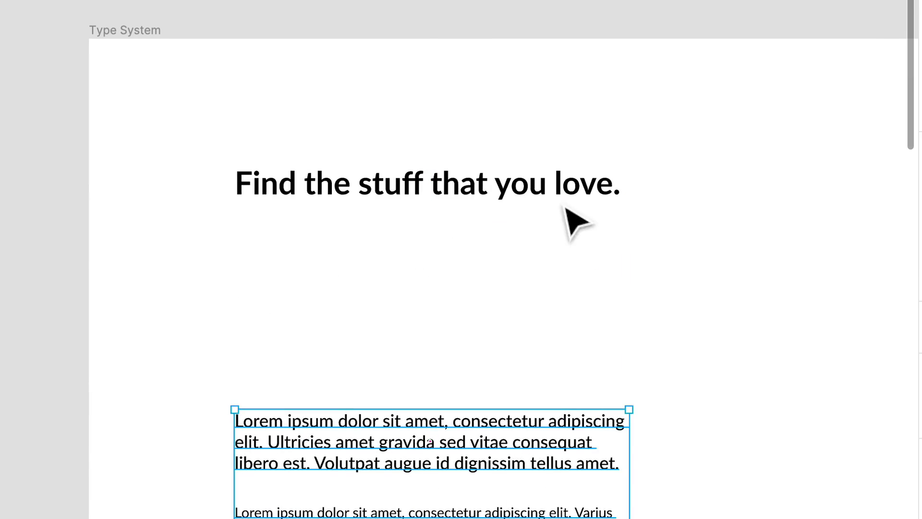
{"action": "left_click_drag", "start_coordinate": [496, 207], "coordinate": [712, 146]}
{"action": "scroll", "coordinate": [715, 154], "scroll_direction": "right", "scroll_amount": 5}
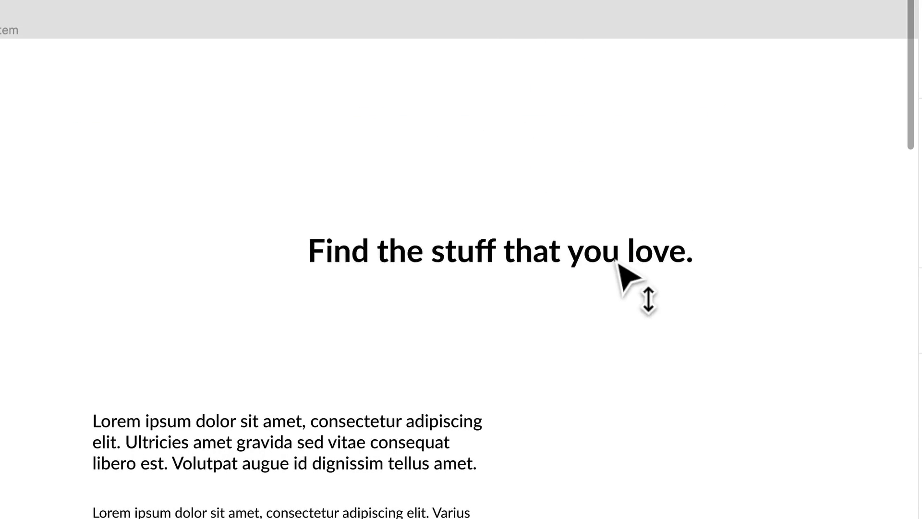
Duplicate the heading and make the top copy size 40 with 40 line height, nudged up 4 px.
{"action": "left_click_drag", "start_coordinate": [619, 262], "coordinate": [677, 162]}
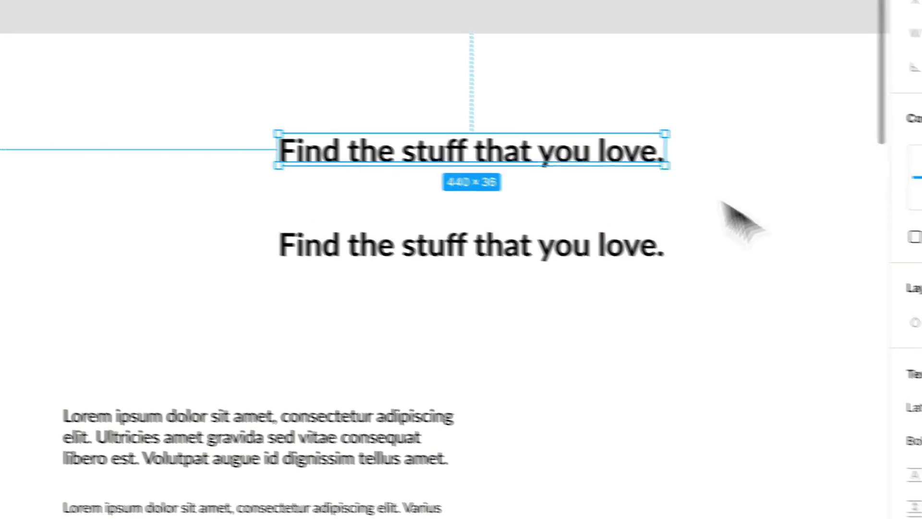
{"action": "left_click", "coordinate": [826, 401]}
{"action": "type", "text": "40"}
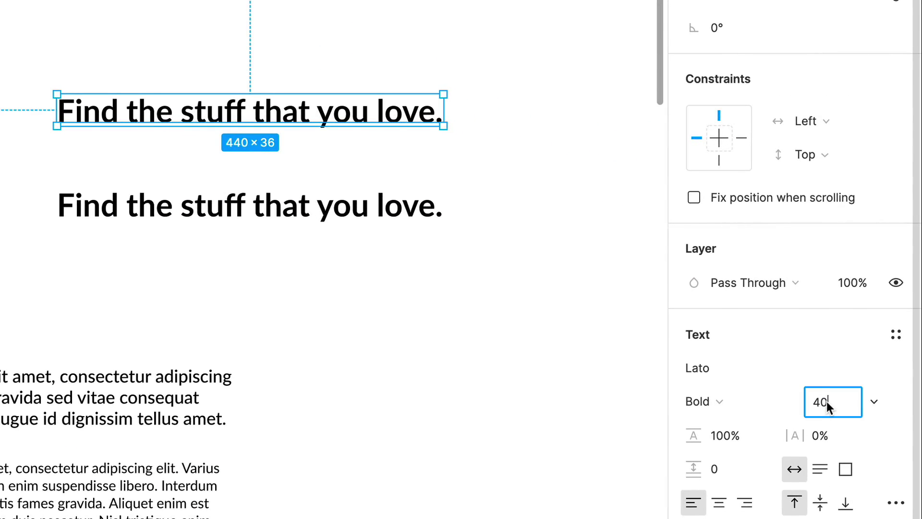
{"action": "key", "text": "Return"}
{"action": "left_click", "coordinate": [727, 436]}
{"action": "type", "text": "40P"}
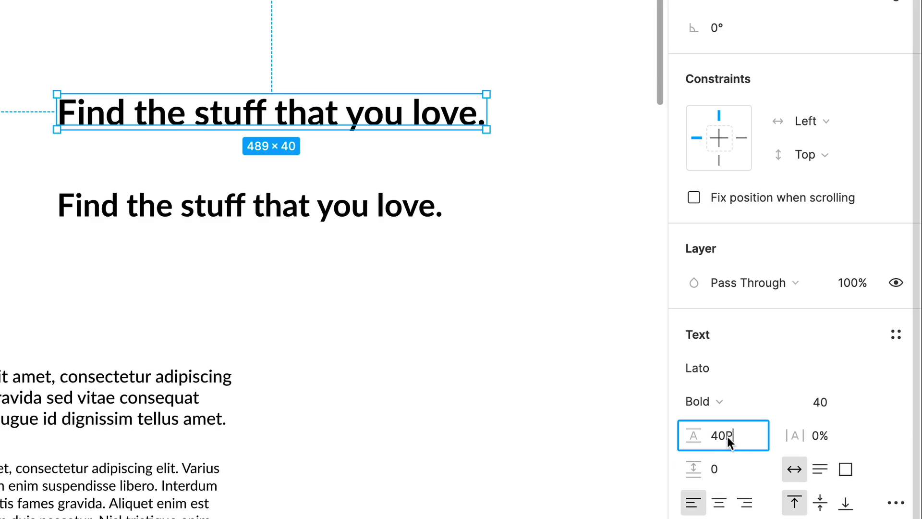
{"action": "key", "text": "Return"}
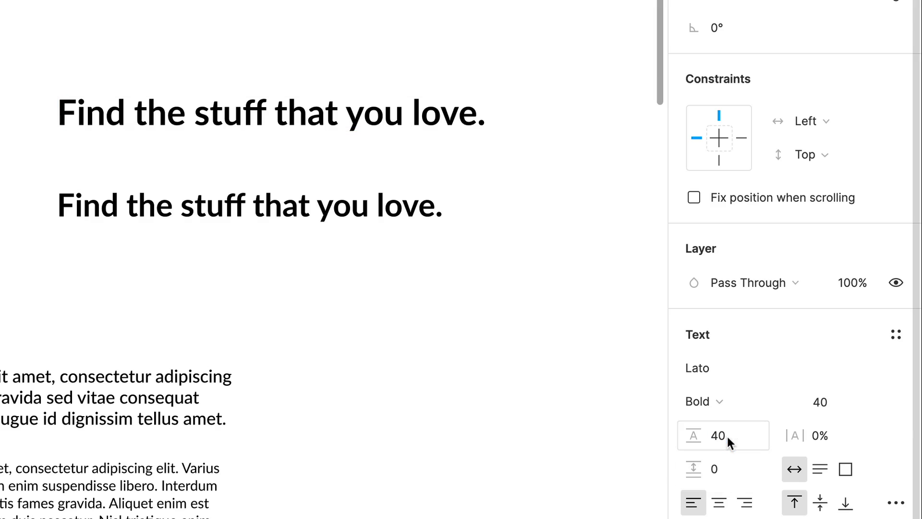
{"action": "mouse_move", "coordinate": [459, 123]}
{"action": "left_mouse_down"}
{"action": "mouse_move", "coordinate": [439, 121]}
{"action": "mouse_move", "coordinate": [456, 121]}
{"action": "left_mouse_up"}
Give the lower 36-size heading a 40 line height.
{"action": "left_click", "coordinate": [412, 207]}
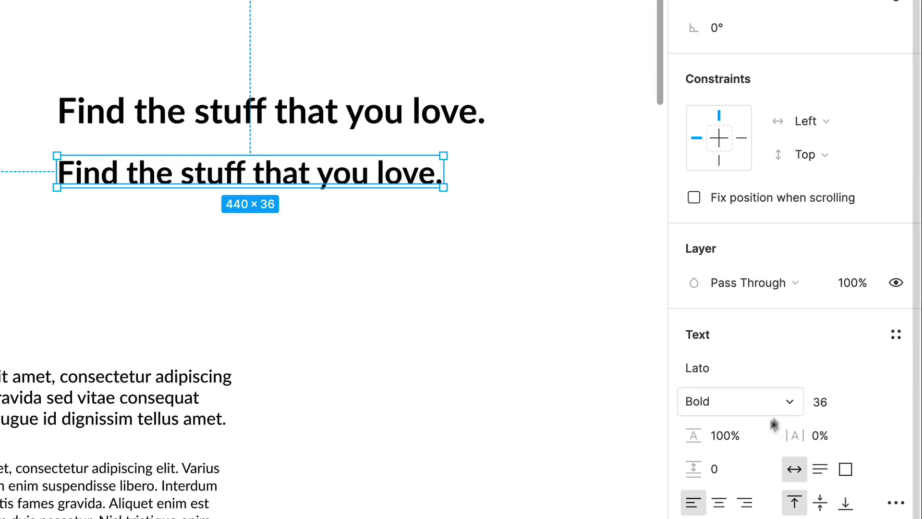
{"action": "left_click", "coordinate": [739, 442]}
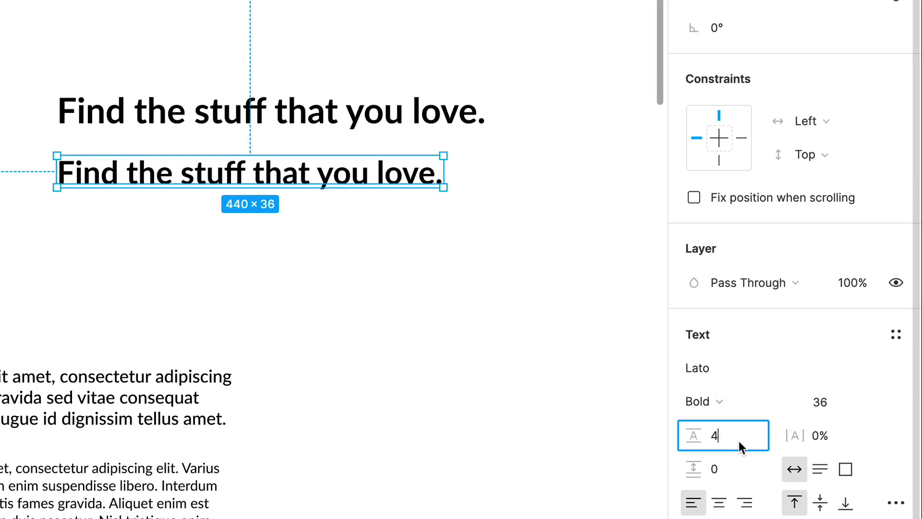
{"action": "key", "text": "Return"}
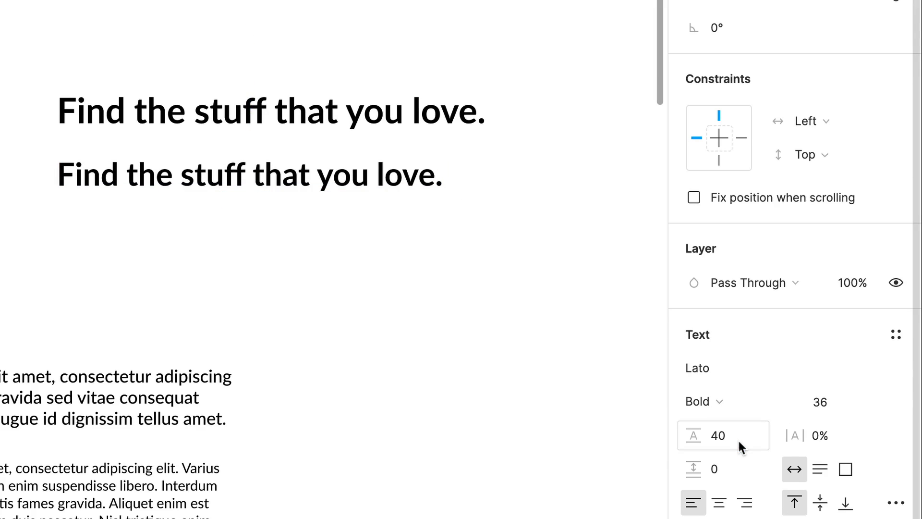
Alt-drag a copy of the 36-size heading below it to make a third heading line.
{"action": "left_click", "coordinate": [384, 124]}
{"action": "left_click", "coordinate": [339, 174]}
{"action": "left_click_drag", "start_coordinate": [379, 194], "coordinate": [383, 263]}
{"action": "key", "text": "Escape"}
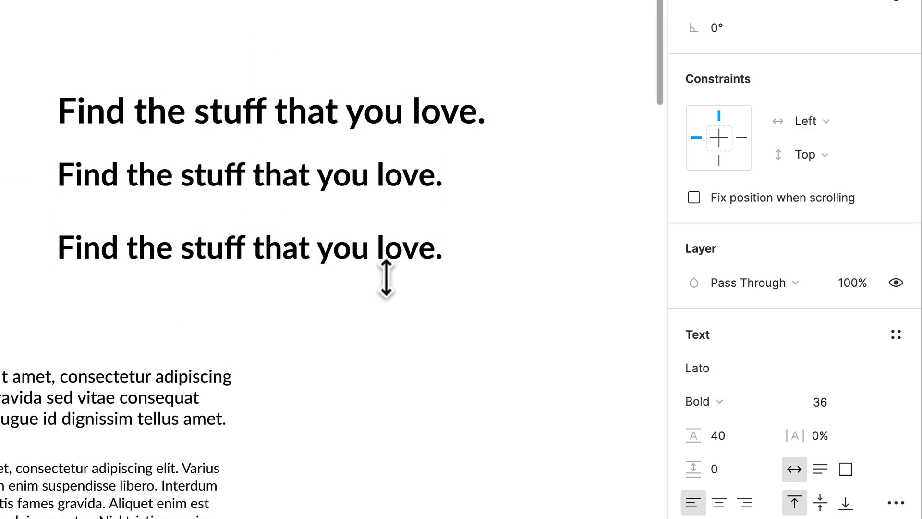
{"action": "scroll", "coordinate": [386, 278], "scroll_direction": "down", "scroll_amount": 1}
{"action": "left_click_drag", "start_coordinate": [350, 516], "coordinate": [29, 355]}
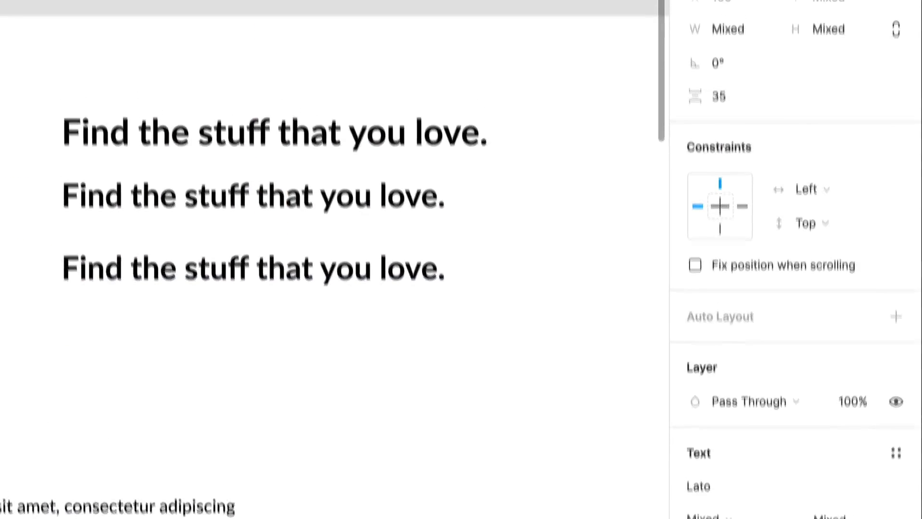
{"action": "key", "text": "Escape"}
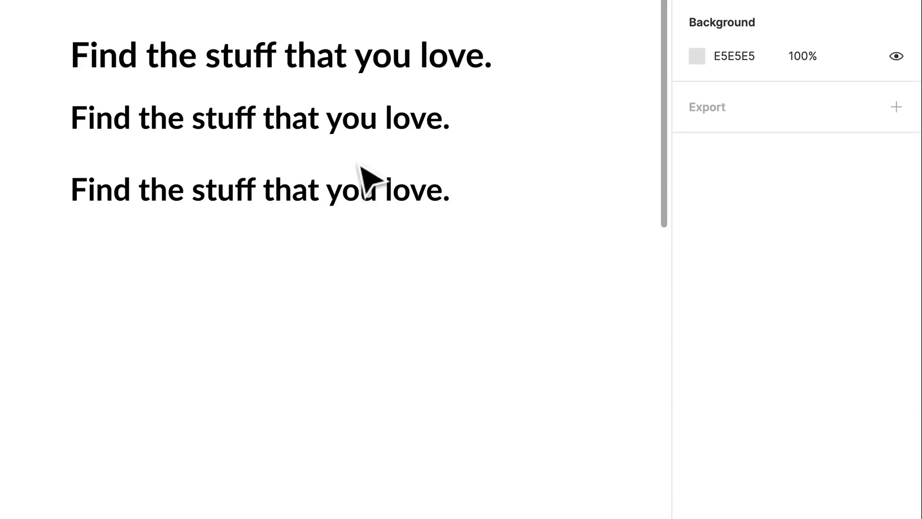
{"action": "left_click", "coordinate": [405, 208]}
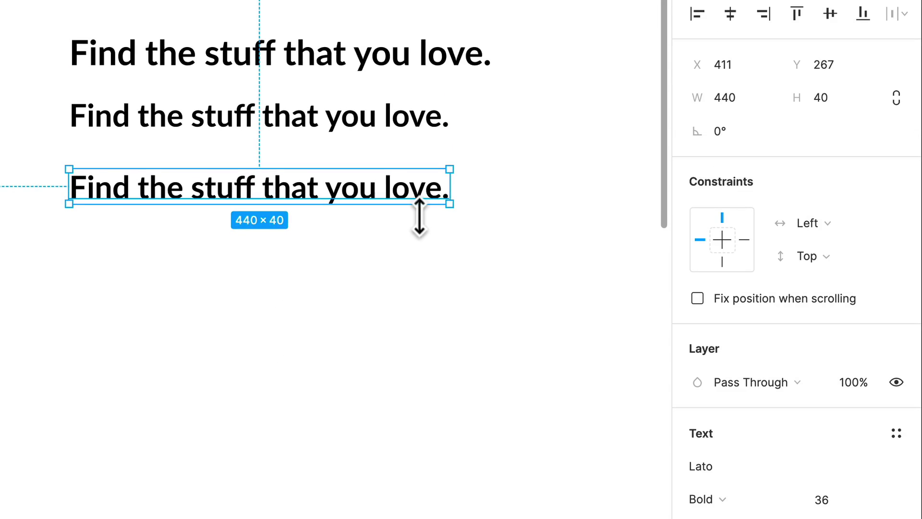
Set the third heading's font size to 32.
{"action": "left_click", "coordinate": [829, 499]}
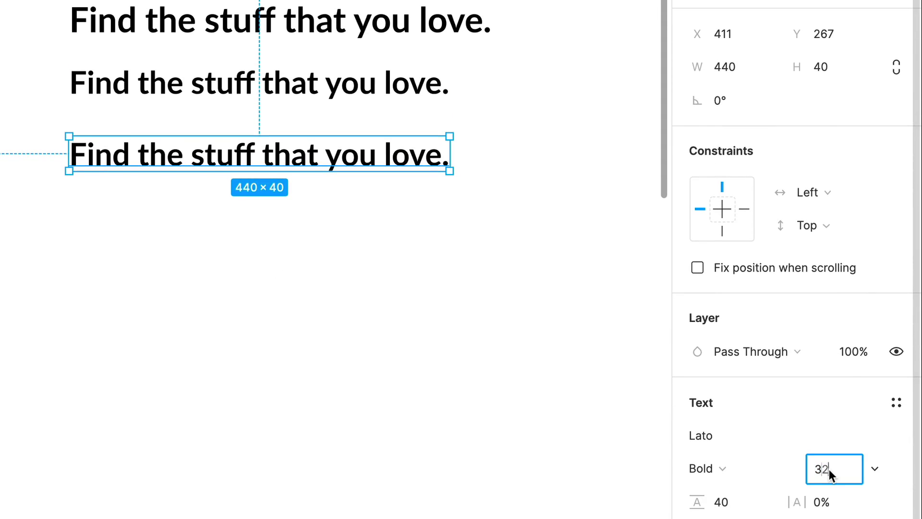
{"action": "key", "text": "Return"}
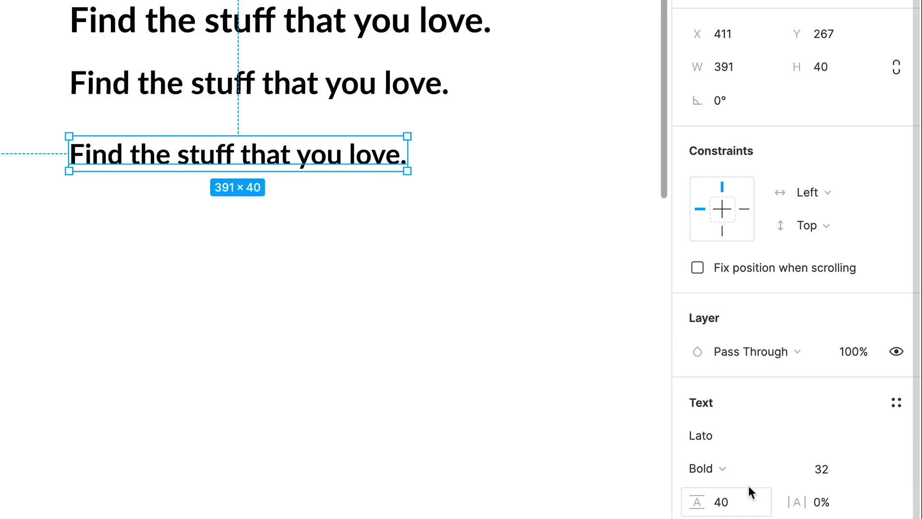
{"action": "left_click", "coordinate": [722, 502]}
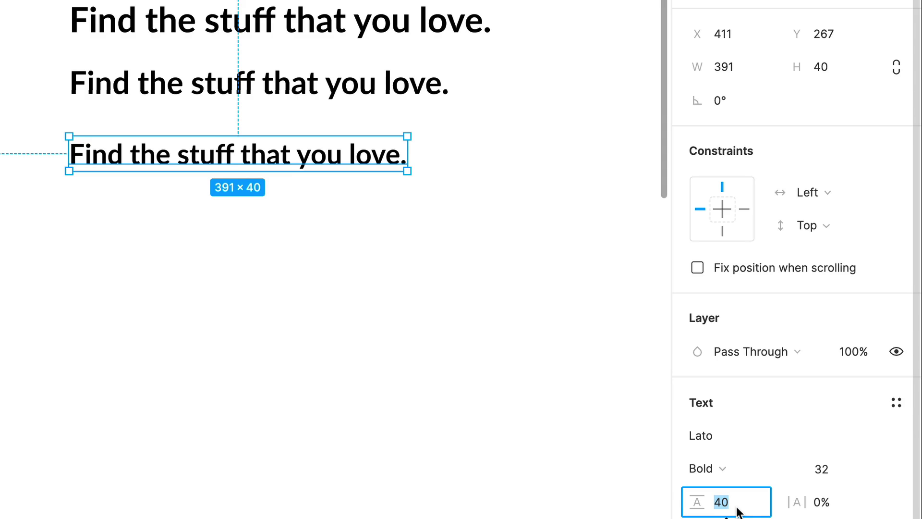
{"action": "left_click", "coordinate": [366, 206]}
{"action": "left_click", "coordinate": [374, 161]}
Delete the 36-size middle heading and move the 32-size line up under the top heading.
{"action": "left_click", "coordinate": [387, 94]}
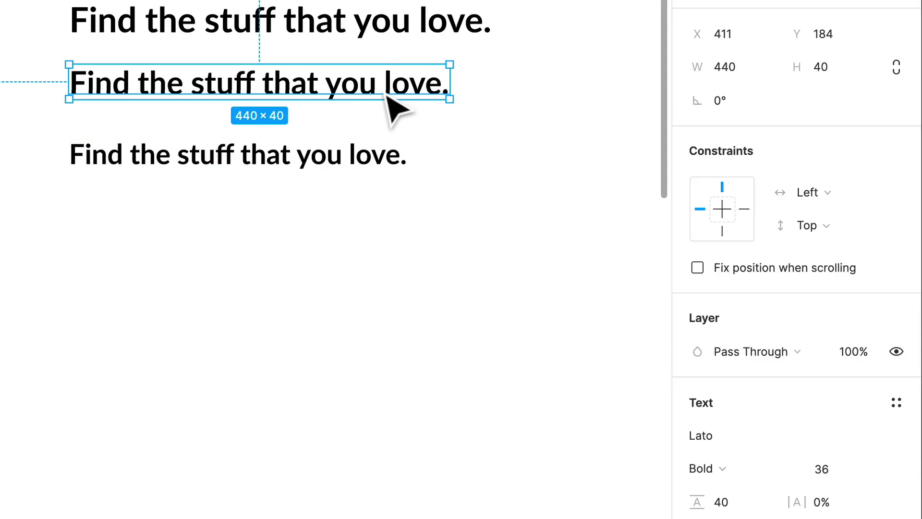
{"action": "left_click", "coordinate": [411, 35]}
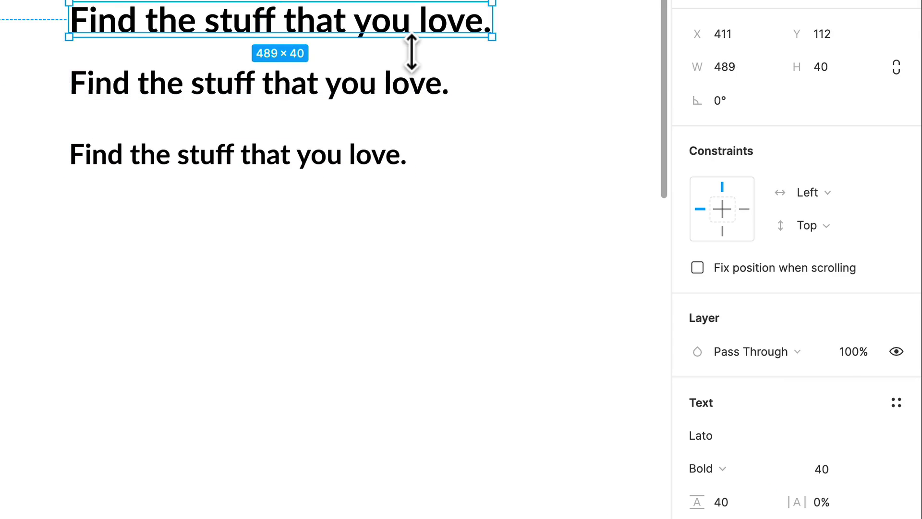
{"action": "left_click", "coordinate": [401, 84]}
{"action": "key", "text": "Delete"}
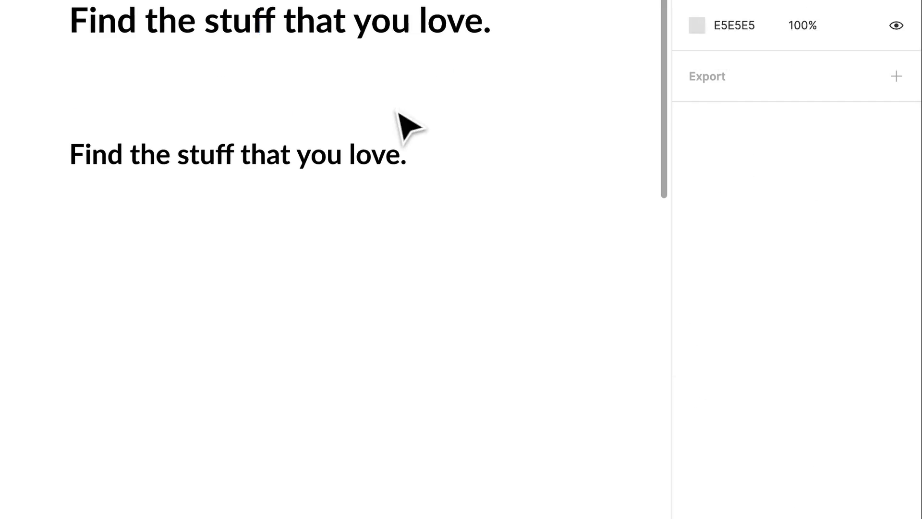
{"action": "left_click_drag", "start_coordinate": [363, 177], "coordinate": [363, 106]}
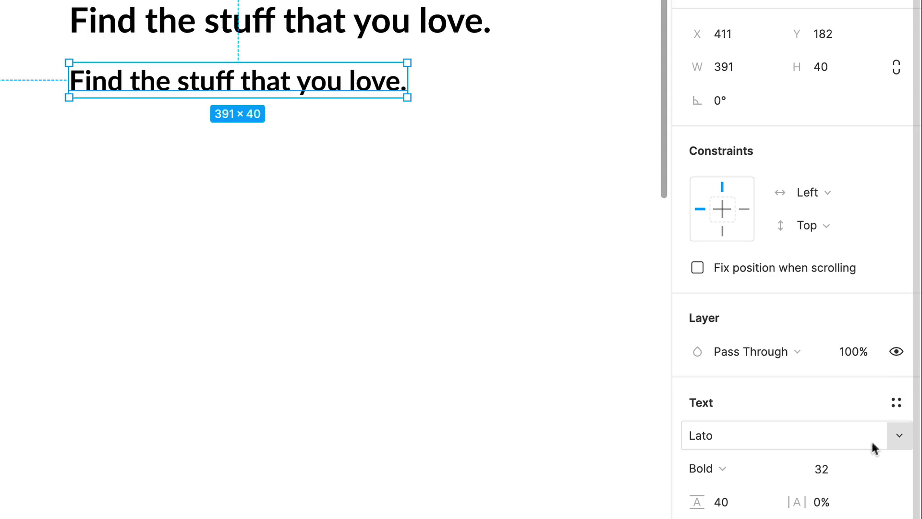
Give the 32-size line a 36 line height.
{"action": "left_click", "coordinate": [735, 503]}
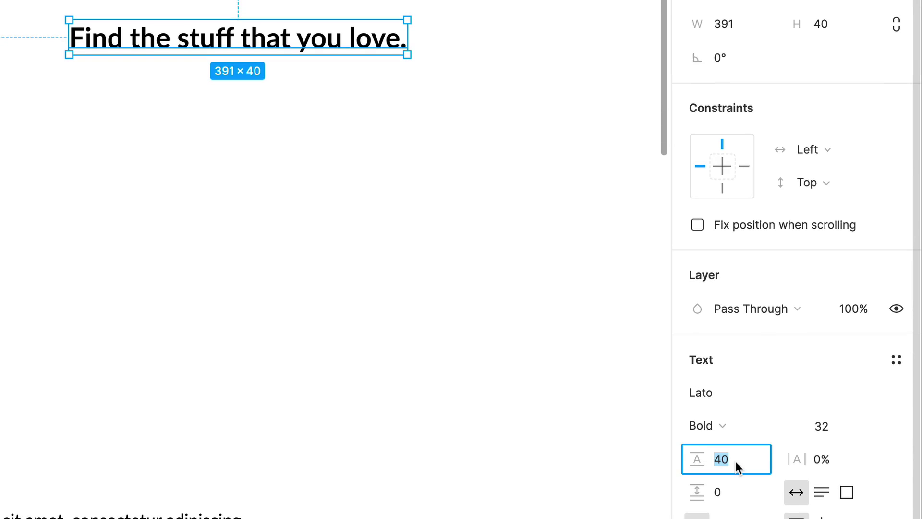
{"action": "type", "text": "36"}
{"action": "key", "text": "Return"}
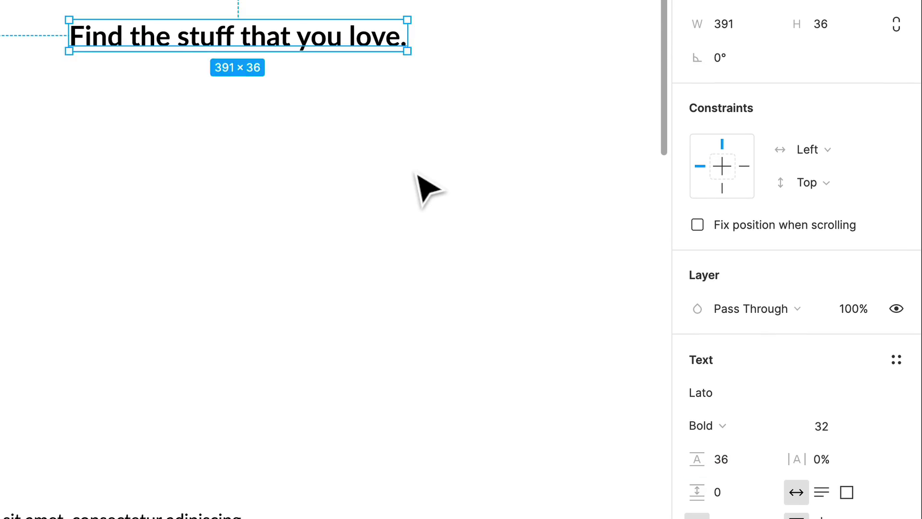
{"action": "left_click", "coordinate": [636, 178]}
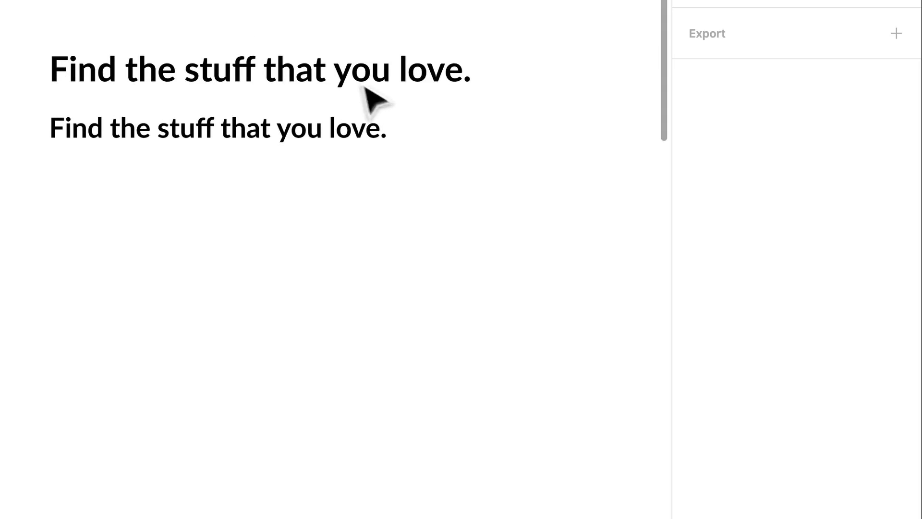
Duplicate the second line and repeat the duplicate to get six evenly spaced lines.
{"action": "left_click_drag", "start_coordinate": [345, 154], "coordinate": [355, 204]}
{"action": "key", "text": "super+d"}
{"action": "key", "text": "super+d"}
{"action": "key", "text": "super+d"}
{"action": "left_click", "coordinate": [351, 192]}
{"action": "scroll", "coordinate": [341, 183], "scroll_direction": "left", "scroll_amount": 2}
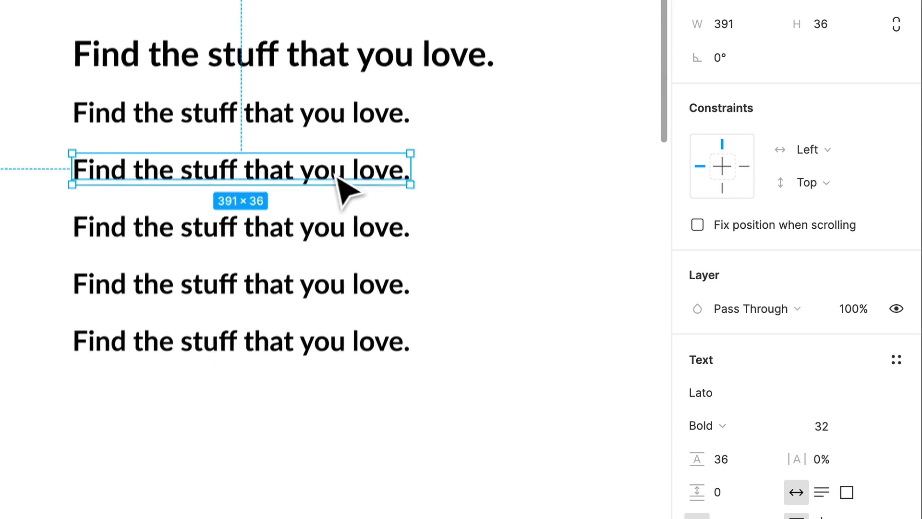
Set line three to size 28 with 32 line height.
{"action": "left_click", "coordinate": [837, 423]}
{"action": "type", "text": "28"}
{"action": "key", "text": "Return"}
{"action": "left_click", "coordinate": [744, 450]}
{"action": "type", "text": "32"}
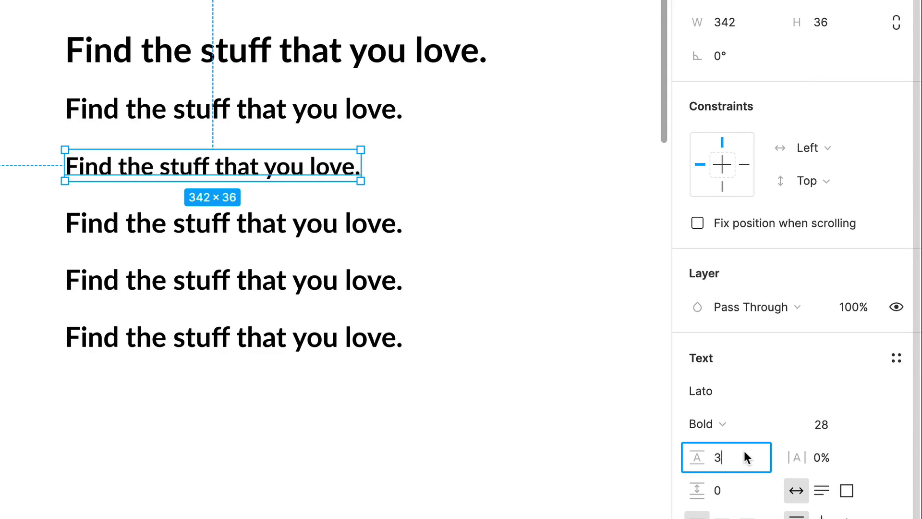
{"action": "key", "text": "Return"}
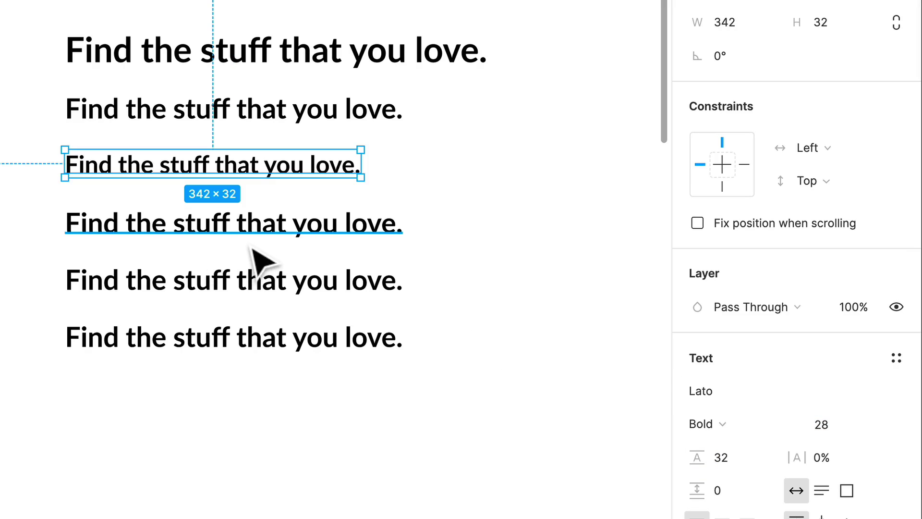
Set line four to size 20 with 24 line height and nudge it up slightly.
{"action": "left_click", "coordinate": [252, 233]}
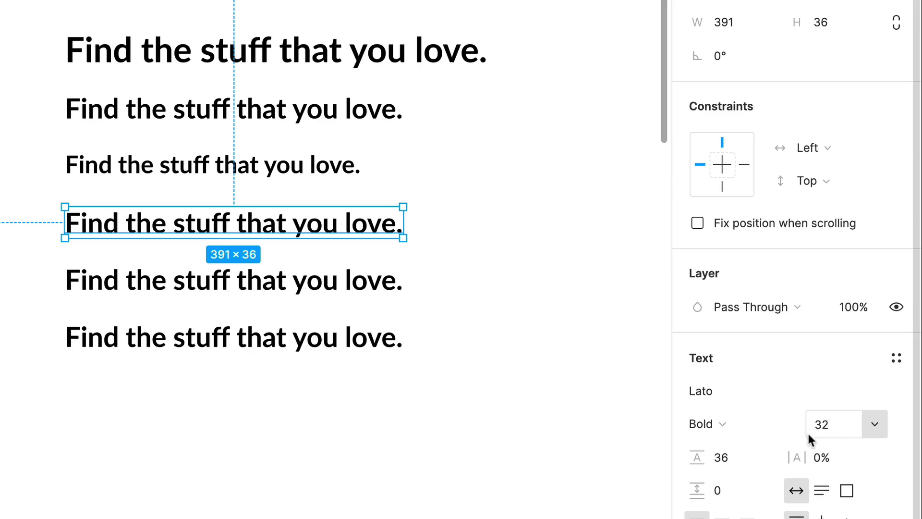
{"action": "type", "text": "20"}
{"action": "key", "text": "Return"}
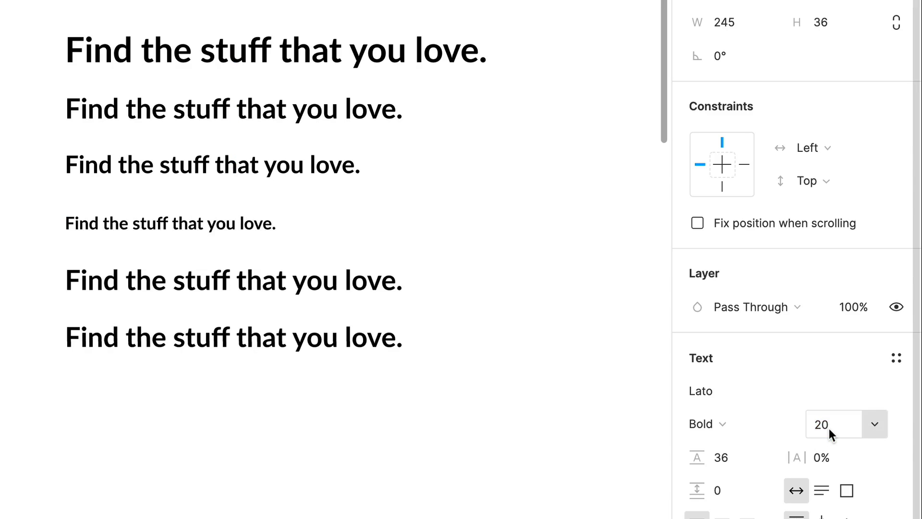
{"action": "left_click", "coordinate": [739, 456]}
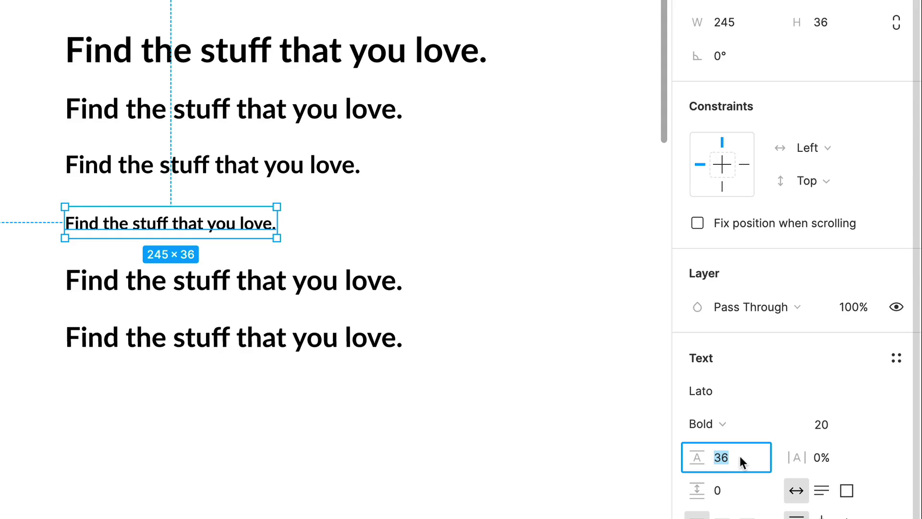
{"action": "type", "text": "24"}
{"action": "key", "text": "Return"}
{"action": "left_click", "coordinate": [445, 198]}
{"action": "left_click_drag", "start_coordinate": [257, 221], "coordinate": [253, 210]}
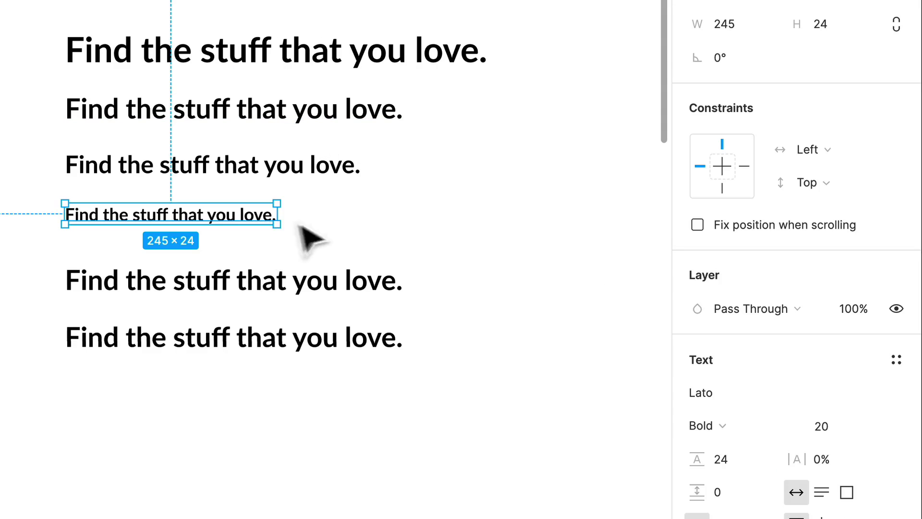
{"action": "left_click", "coordinate": [368, 284]}
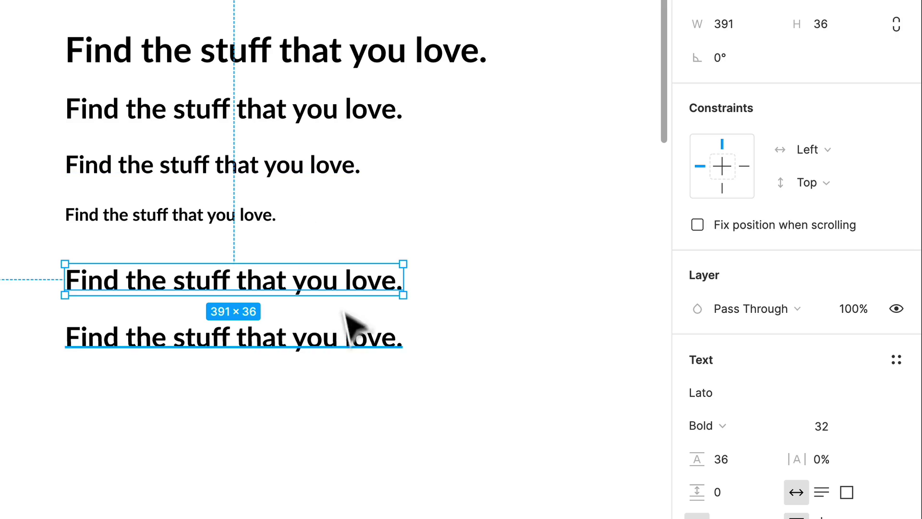
Make line five size 16 with 20 line height and move it up.
{"action": "left_click", "coordinate": [826, 425]}
{"action": "type", "text": "16"}
{"action": "key", "text": "Return"}
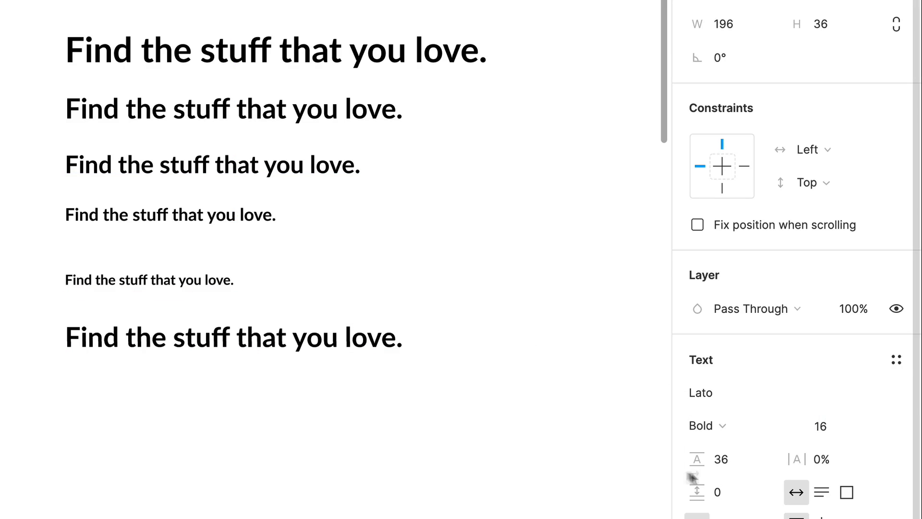
{"action": "left_click", "coordinate": [733, 459]}
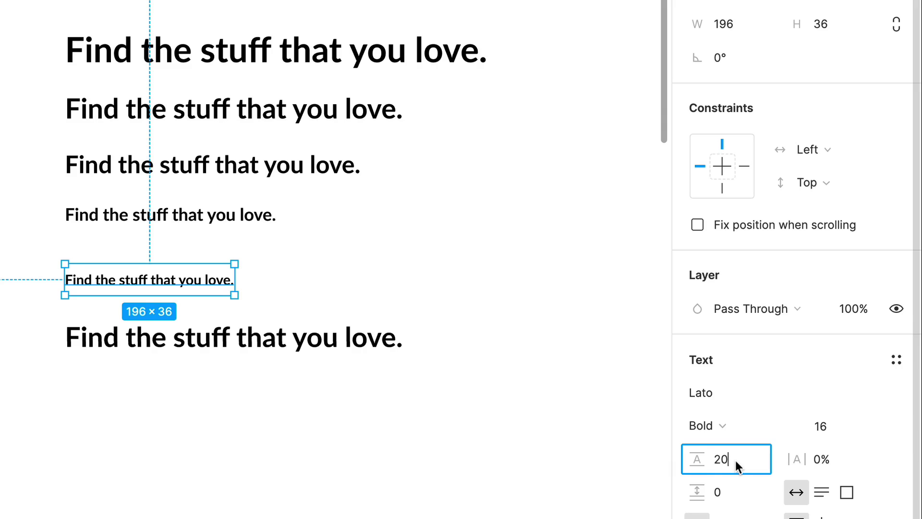
{"action": "key", "text": "Return"}
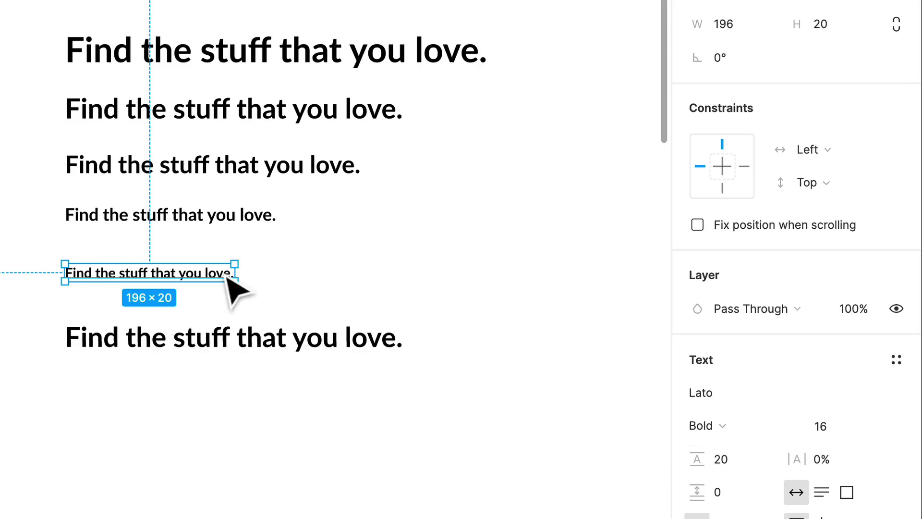
{"action": "left_click_drag", "start_coordinate": [218, 276], "coordinate": [215, 263]}
Make the bottom line size 12 with 12 line height, move it up, and select all six lines.
{"action": "left_click", "coordinate": [308, 349]}
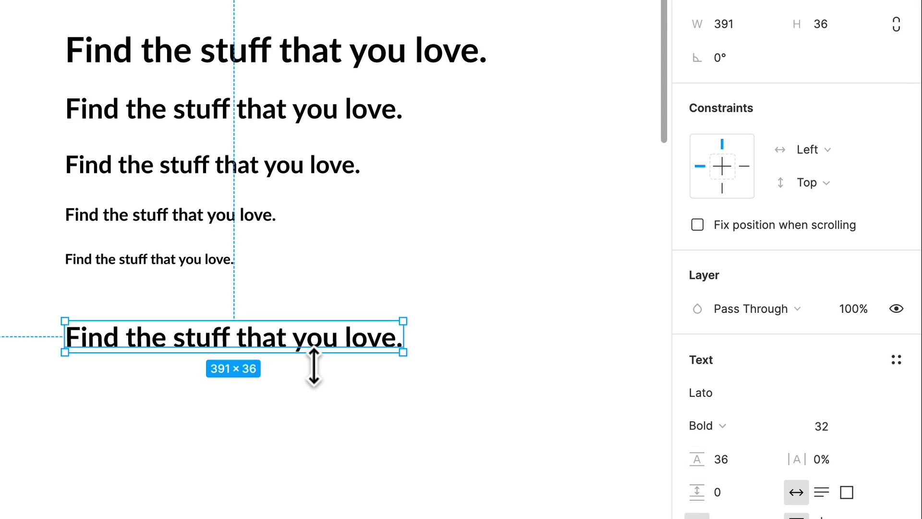
{"action": "left_click", "coordinate": [840, 429]}
{"action": "type", "text": "12"}
{"action": "key", "text": "Return"}
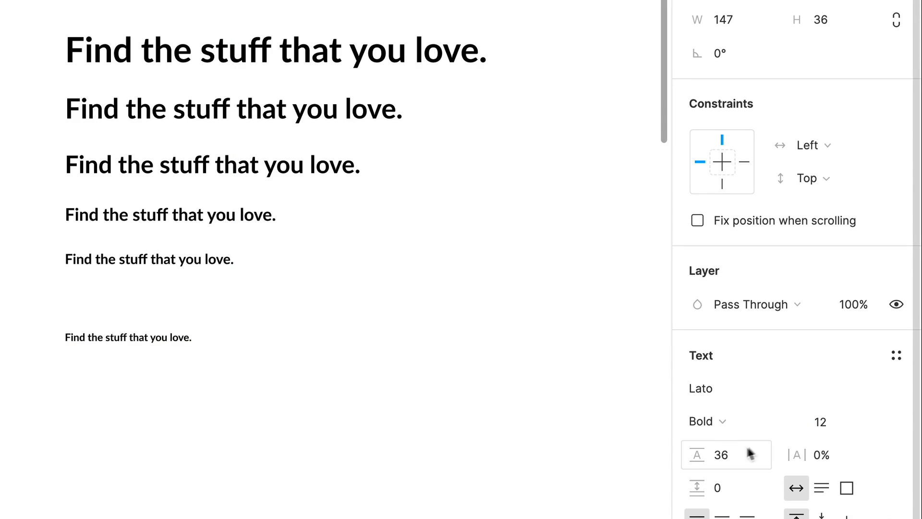
{"action": "left_click", "coordinate": [740, 448]}
{"action": "type", "text": "12"}
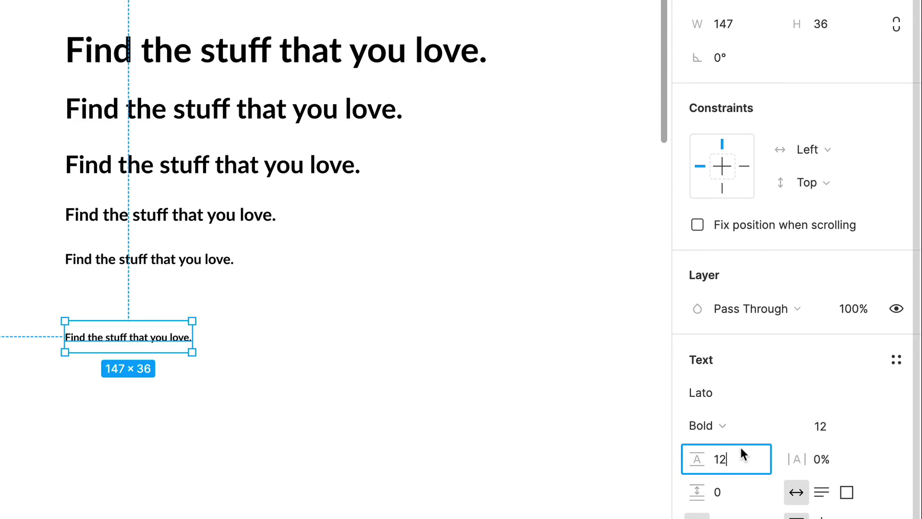
{"action": "key", "text": "Return"}
{"action": "left_click", "coordinate": [177, 341]}
{"action": "left_click_drag", "start_coordinate": [185, 330], "coordinate": [187, 315]}
{"action": "left_click", "coordinate": [362, 330]}
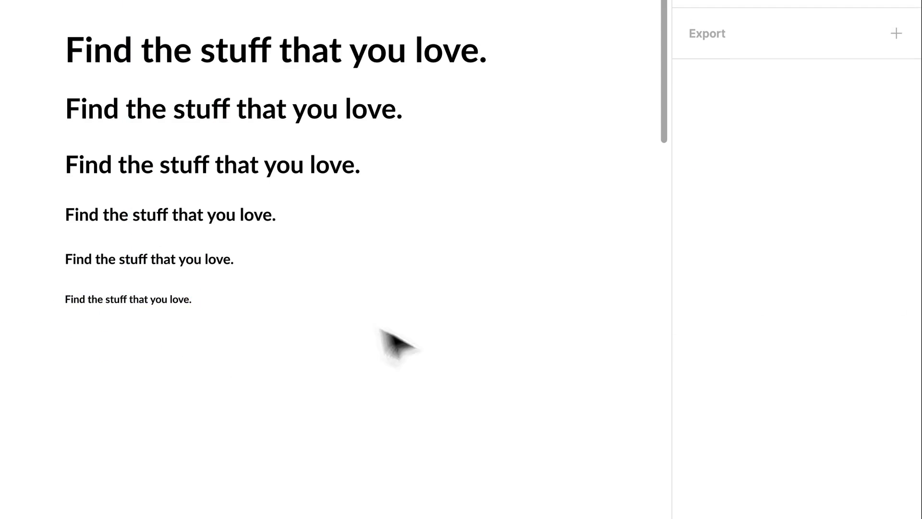
{"action": "left_click_drag", "start_coordinate": [420, 360], "coordinate": [47, 41]}
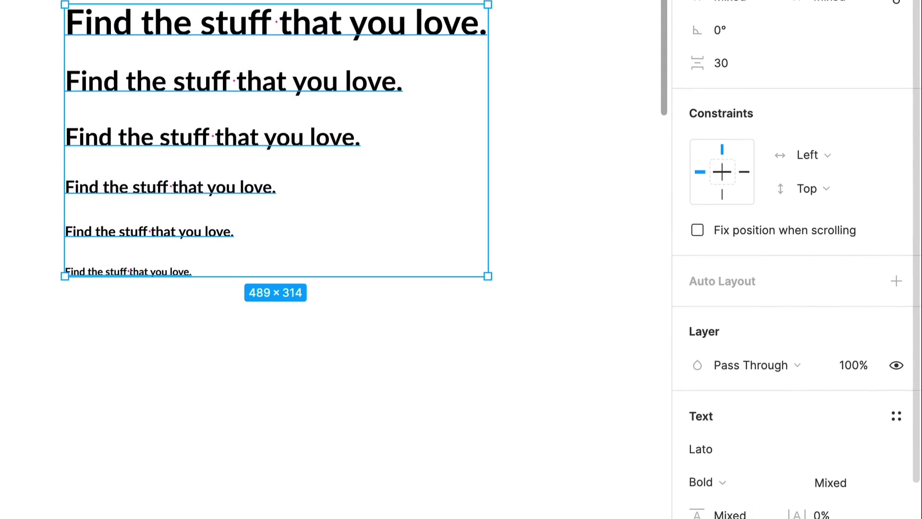